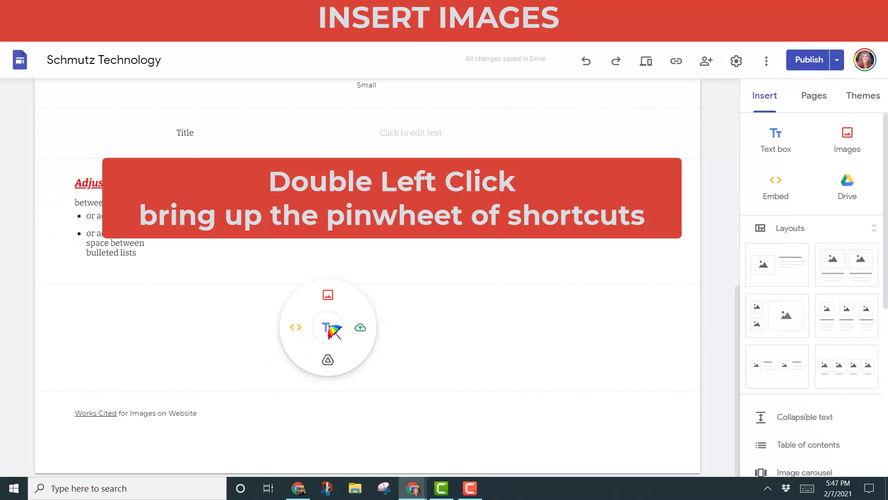
Step: Search Google Images for "cat" and insert the white cat with one yellow and one blue eye into the empty section
{"action": "left_click", "coordinate": [329, 297]}
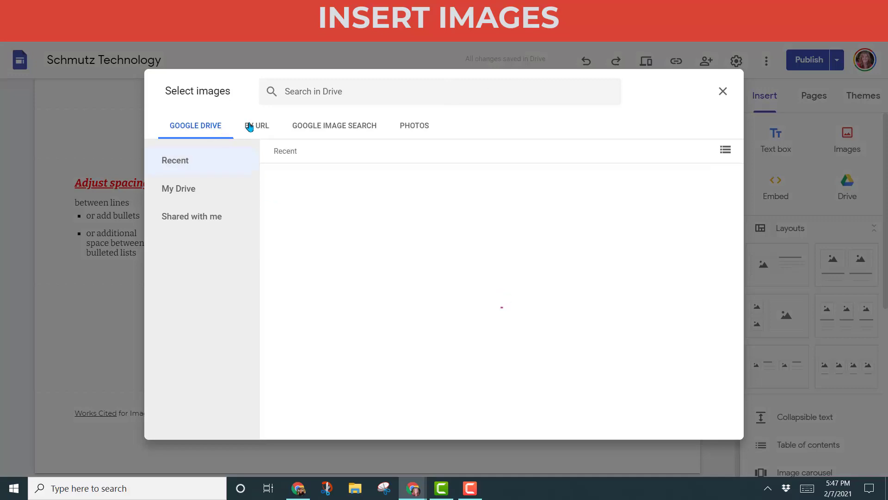
{"action": "left_click", "coordinate": [252, 127]}
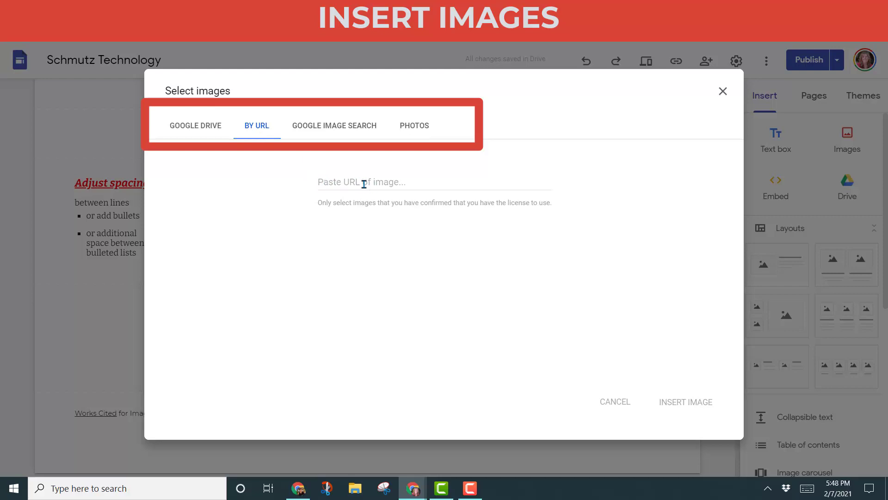
{"action": "left_click", "coordinate": [343, 125]}
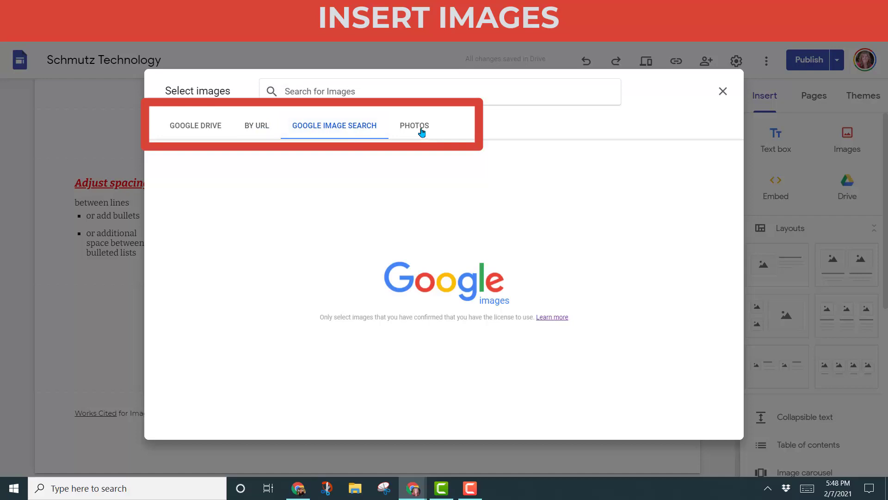
{"action": "left_click", "coordinate": [304, 88]}
{"action": "type", "text": "cat"}
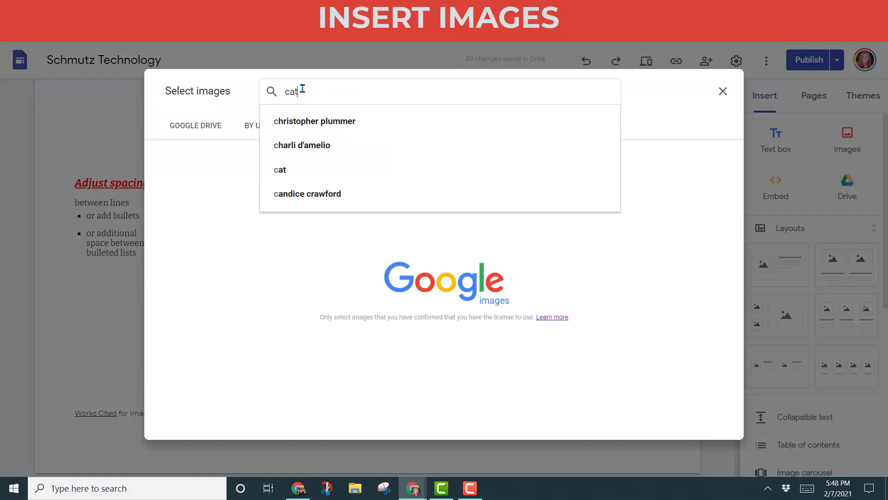
{"action": "key", "text": "Return"}
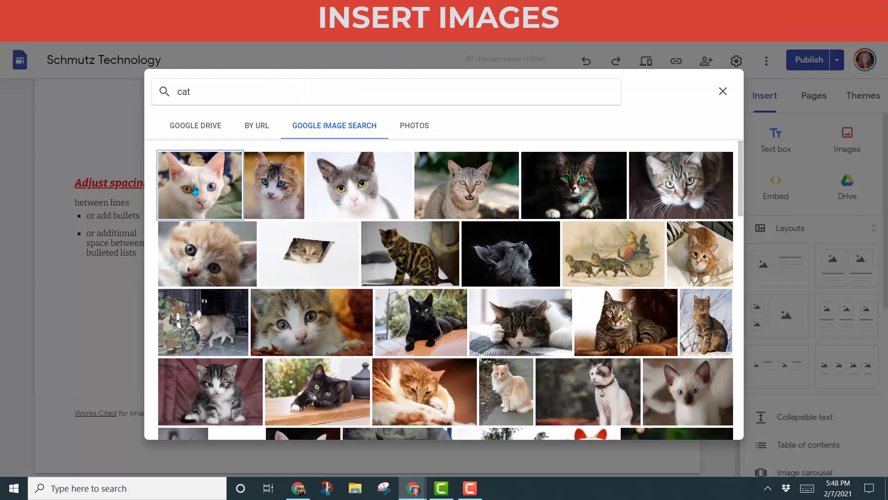
{"action": "left_click", "coordinate": [195, 190]}
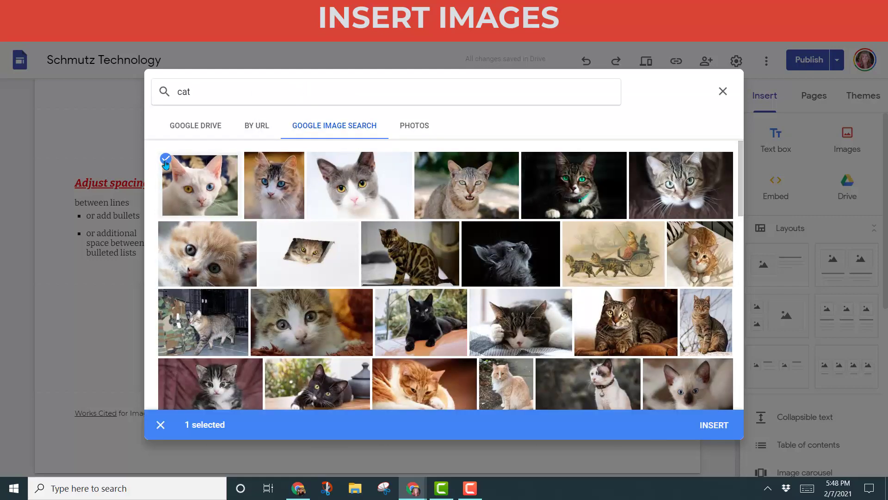
{"action": "left_click", "coordinate": [714, 425]}
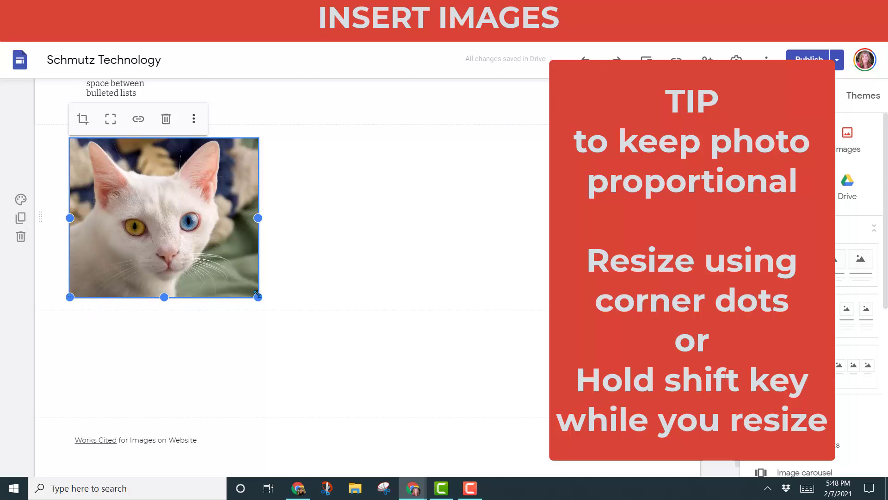
Step: Enlarge the cat image proportionally and widen it to span the full content width
{"action": "left_click_drag", "start_coordinate": [258, 295], "coordinate": [397, 427]}
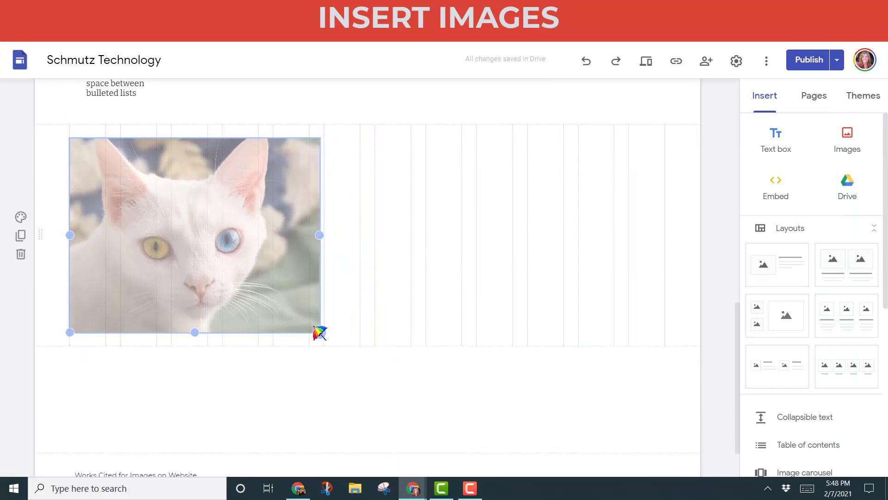
{"action": "left_click_drag", "start_coordinate": [319, 332], "coordinate": [317, 332]}
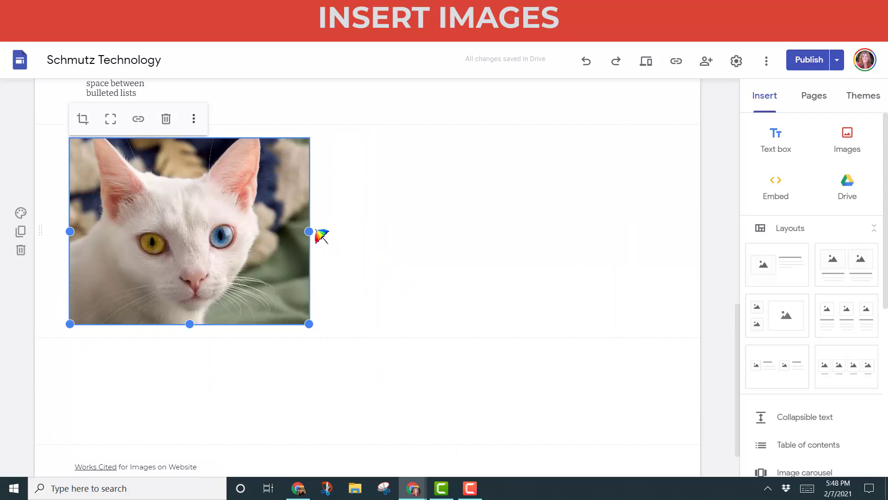
{"action": "left_click_drag", "start_coordinate": [309, 231], "coordinate": [667, 247]}
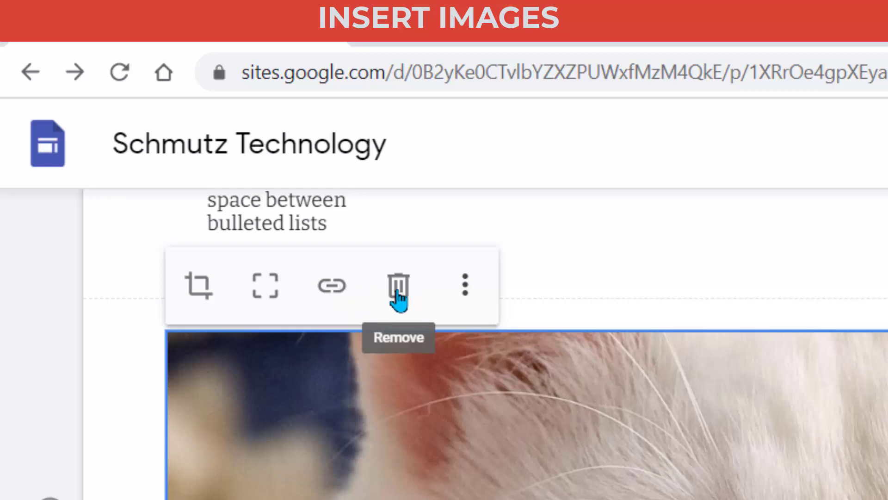
Step: Add the alt text "cat white" to the cat image
{"action": "left_click", "coordinate": [470, 289]}
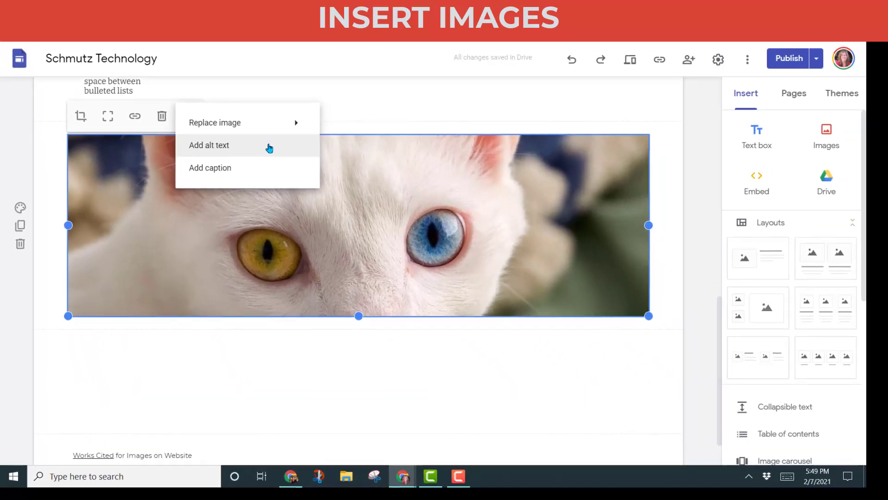
{"action": "left_click", "coordinate": [281, 154]}
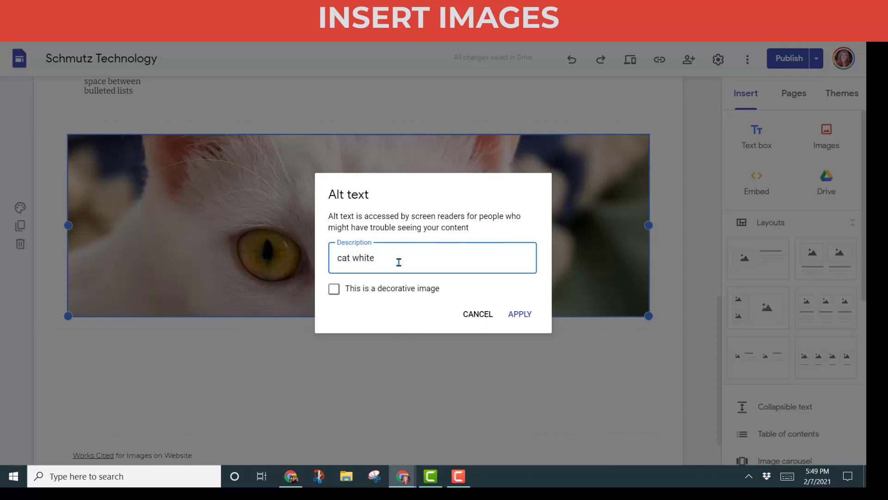
{"action": "left_click", "coordinate": [523, 315]}
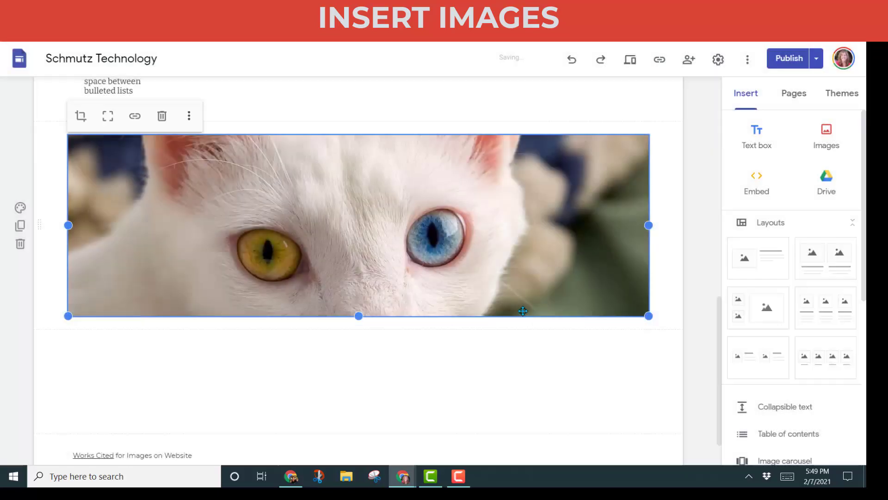
Step: Add the caption "Citation" under the cat image and format it with the Small text style
{"action": "left_click", "coordinate": [190, 116]}
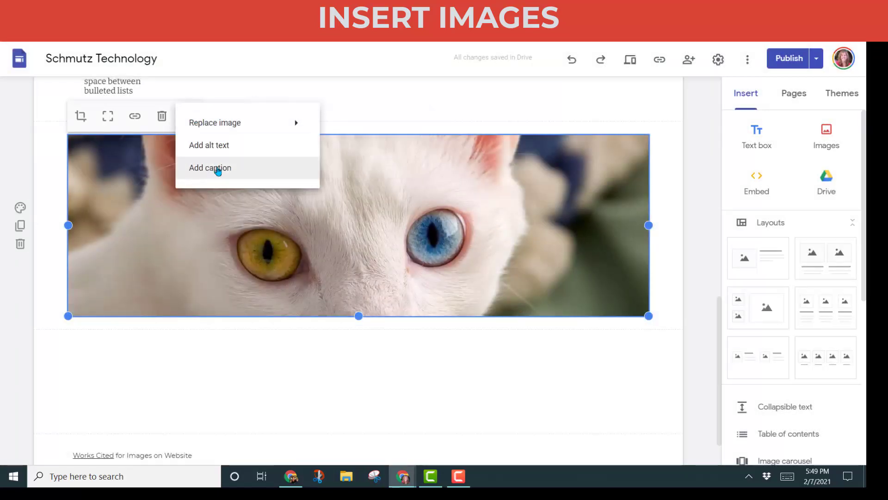
{"action": "left_click", "coordinate": [217, 169]}
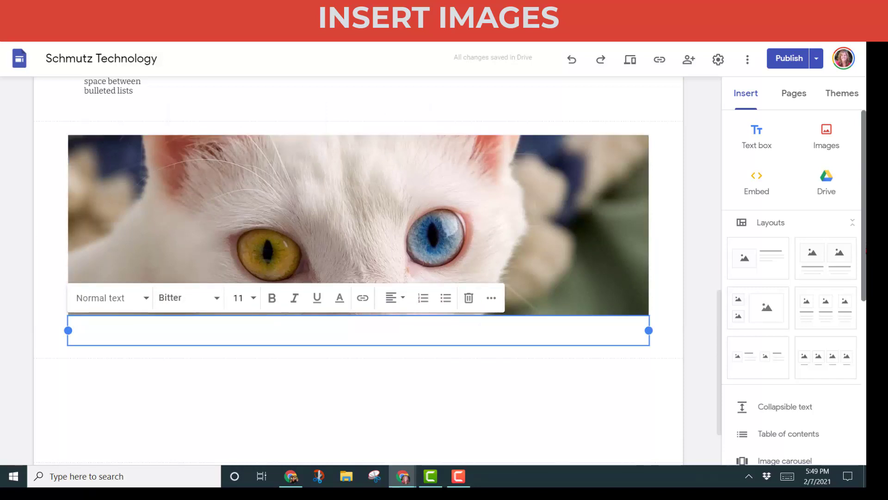
{"action": "type", "text": "Citation"}
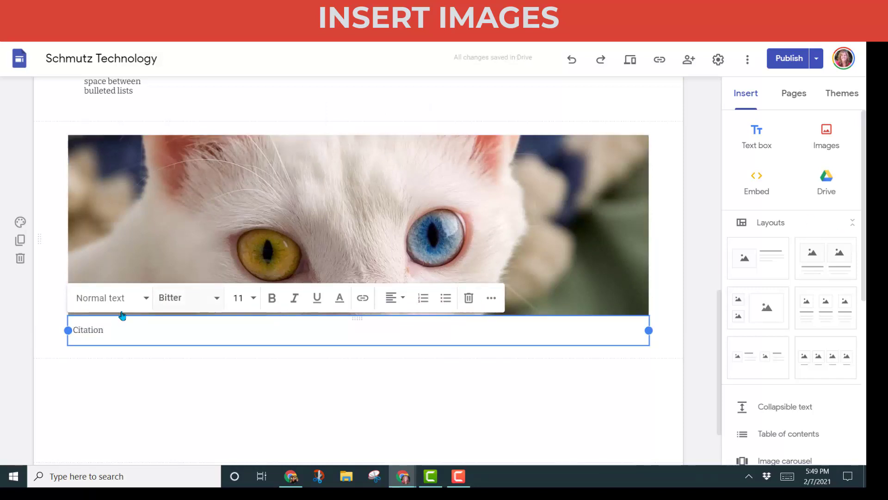
{"action": "left_click_drag", "start_coordinate": [106, 329], "coordinate": [65, 332]}
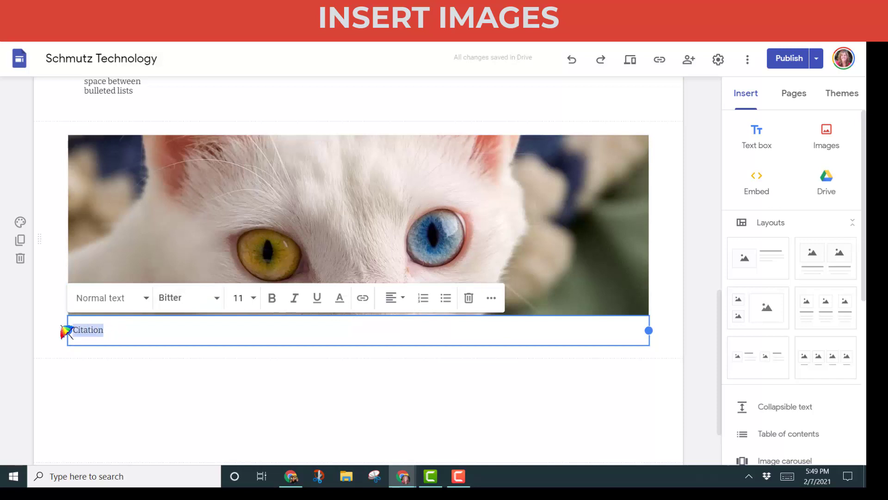
{"action": "left_click", "coordinate": [144, 298]}
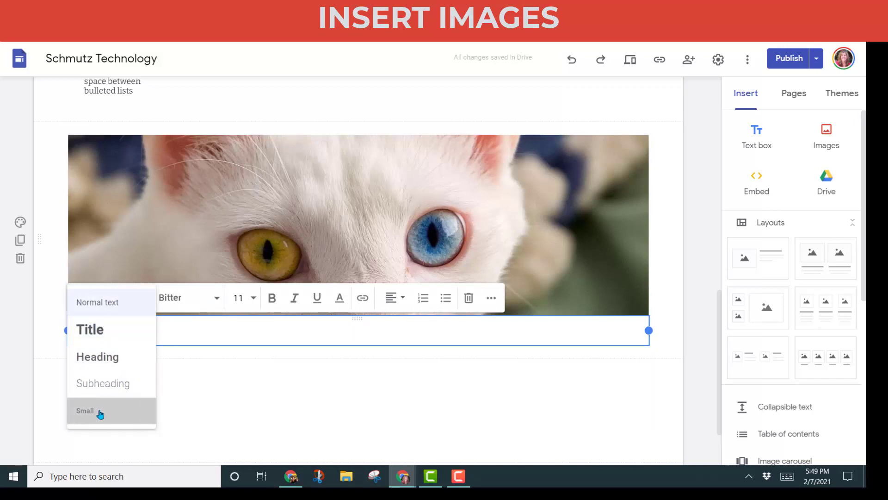
{"action": "left_click", "coordinate": [99, 412]}
{"action": "left_click", "coordinate": [132, 363]}
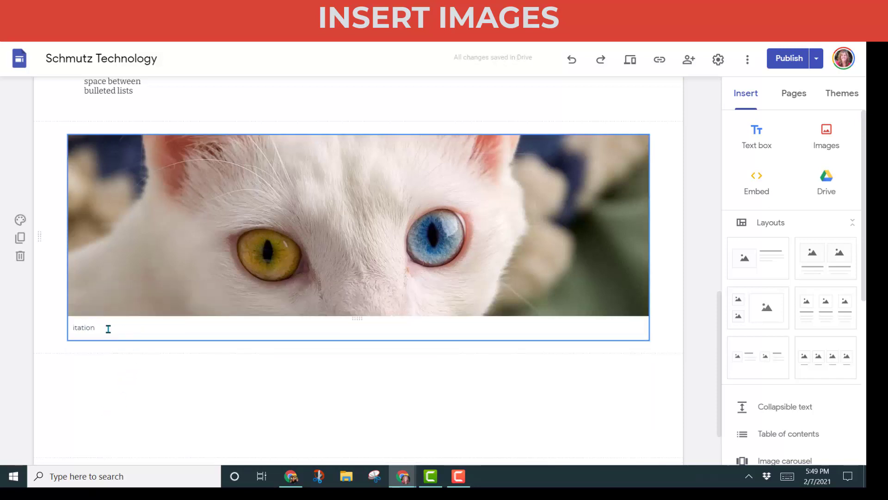
Step: Crop the cat image by zooming in slightly and repositioning it so both eyes fill the frame
{"action": "scroll", "coordinate": [99, 338], "scroll_direction": "up", "scroll_amount": 1}
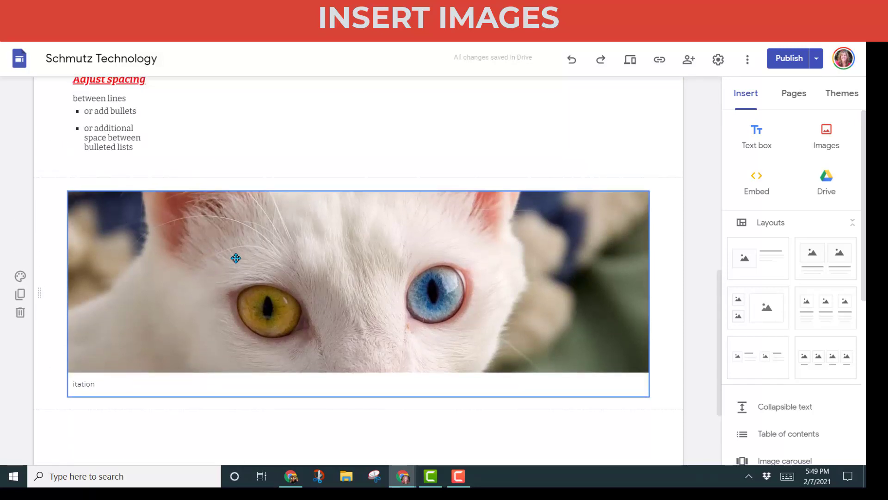
{"action": "left_click", "coordinate": [237, 254]}
{"action": "left_click", "coordinate": [232, 252]}
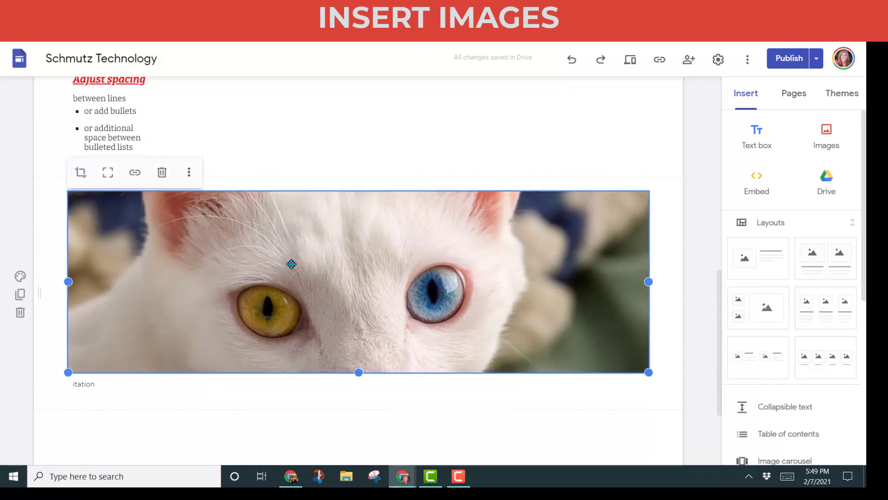
{"action": "left_click", "coordinate": [79, 174]}
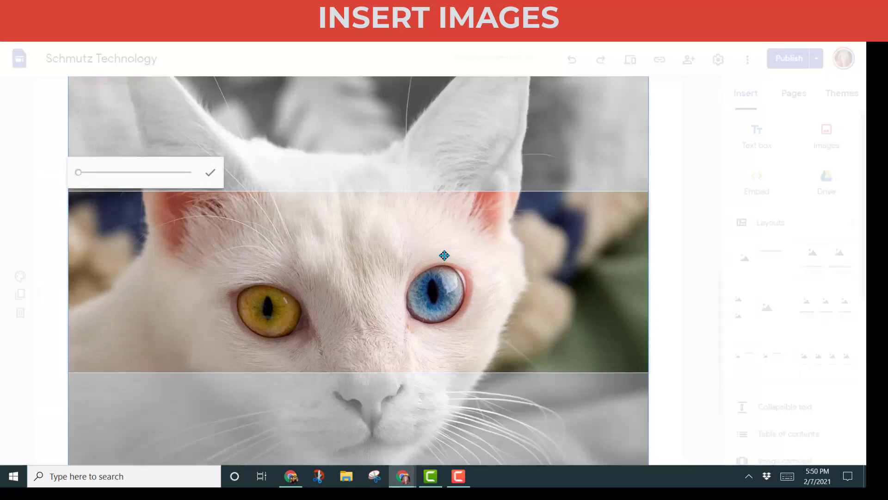
{"action": "left_click_drag", "start_coordinate": [445, 252], "coordinate": [448, 227]}
{"action": "left_click_drag", "start_coordinate": [437, 272], "coordinate": [440, 257]}
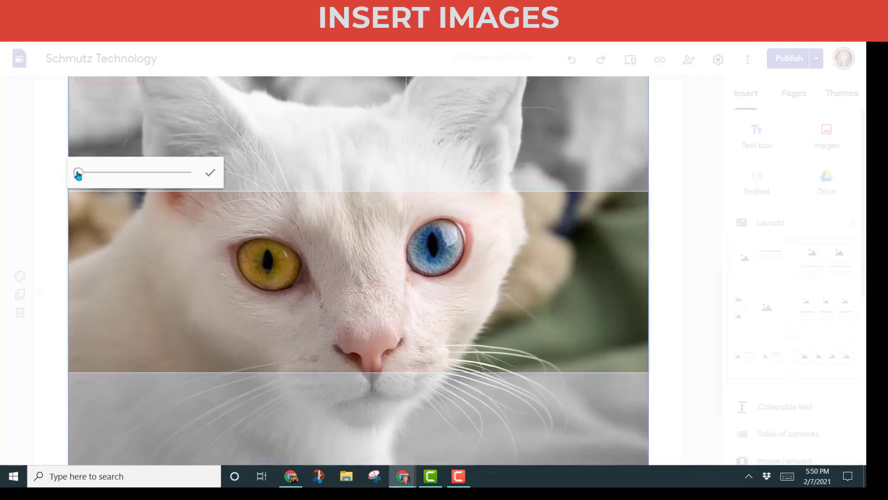
{"action": "left_click_drag", "start_coordinate": [78, 174], "coordinate": [88, 172]}
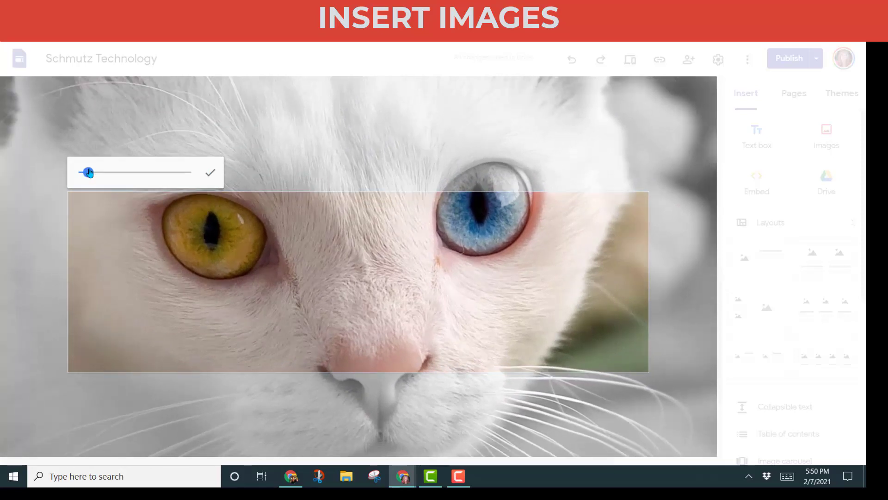
{"action": "left_click_drag", "start_coordinate": [485, 233], "coordinate": [512, 326]}
{"action": "left_click_drag", "start_coordinate": [432, 294], "coordinate": [429, 270]}
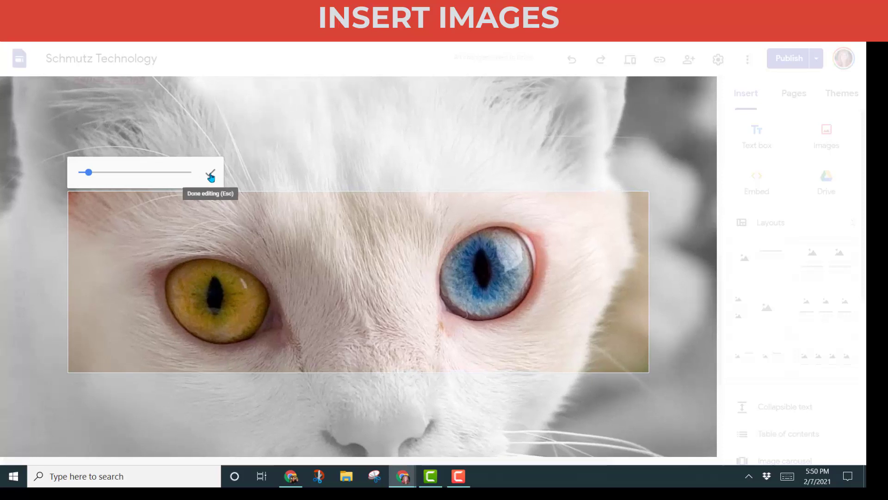
{"action": "left_click", "coordinate": [210, 177]}
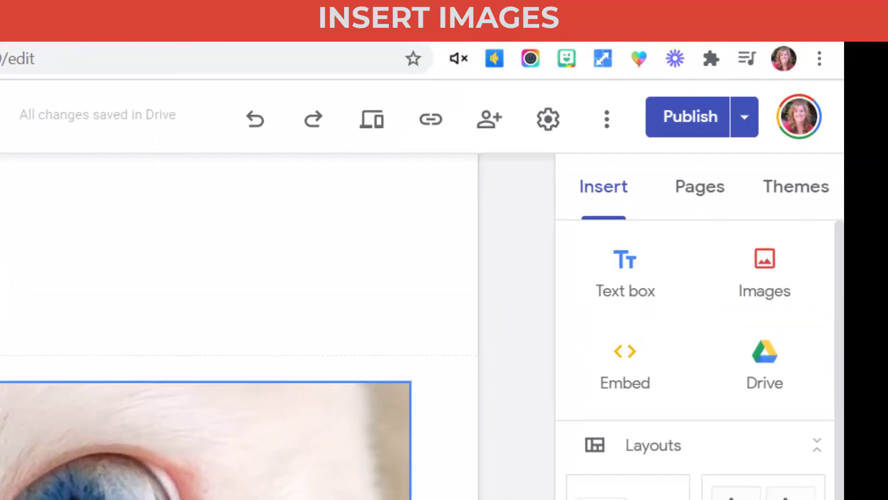
Step: Preview the page with the cat image in the computer, tablet and phone layouts, and return to the editor
{"action": "left_click", "coordinate": [371, 122]}
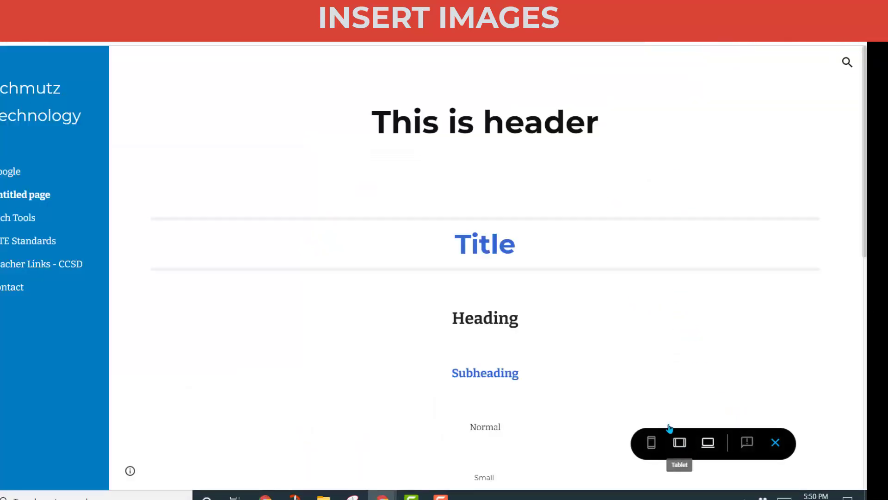
{"action": "scroll", "coordinate": [635, 345], "scroll_direction": "down", "scroll_amount": 10}
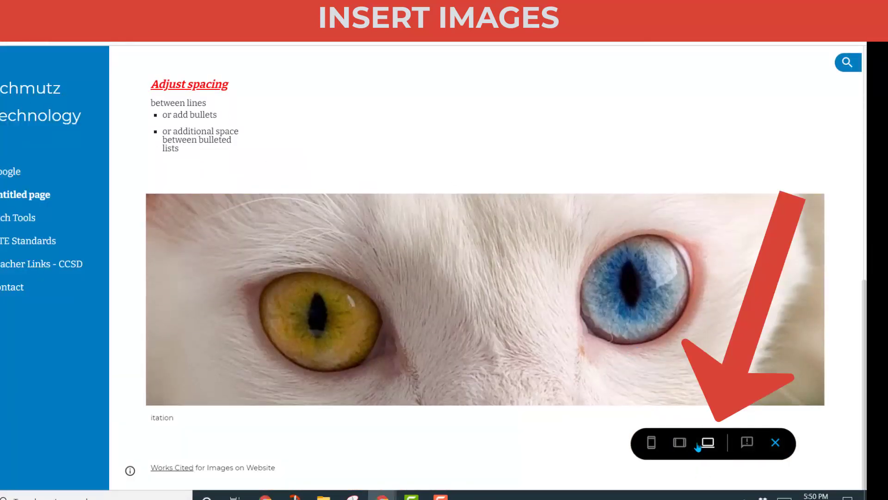
{"action": "left_click", "coordinate": [680, 444]}
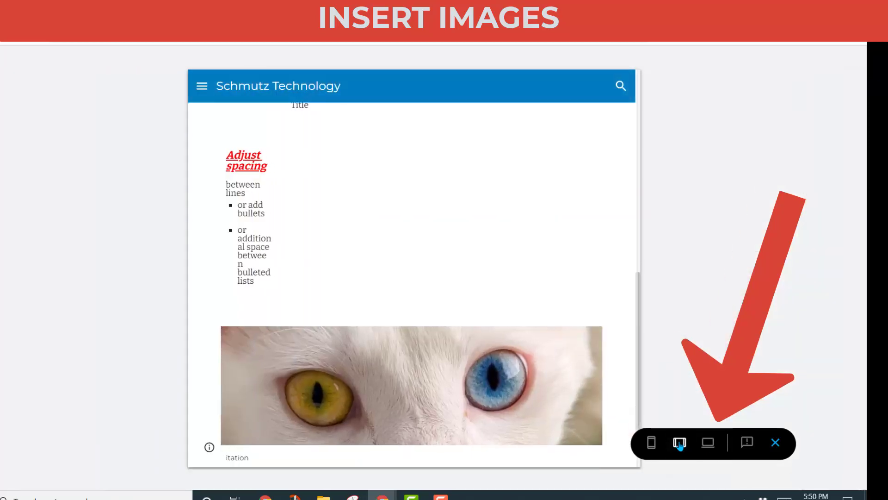
{"action": "left_click", "coordinate": [652, 445]}
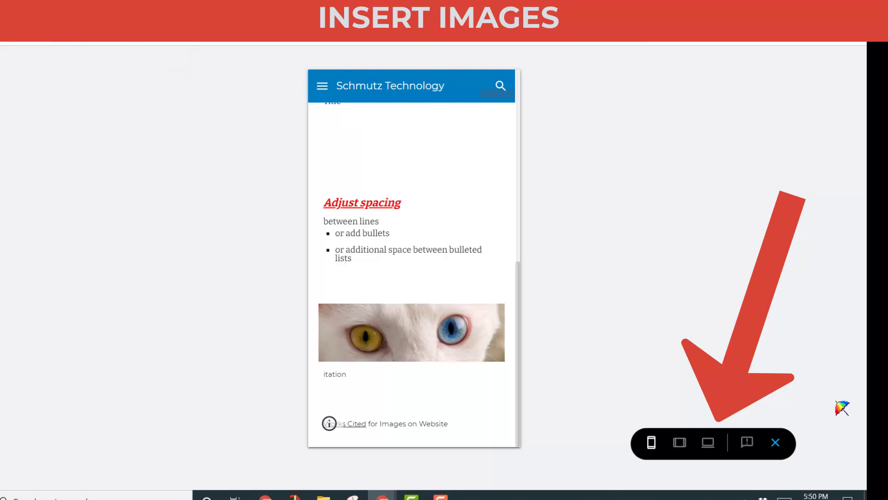
{"action": "left_click", "coordinate": [776, 442]}
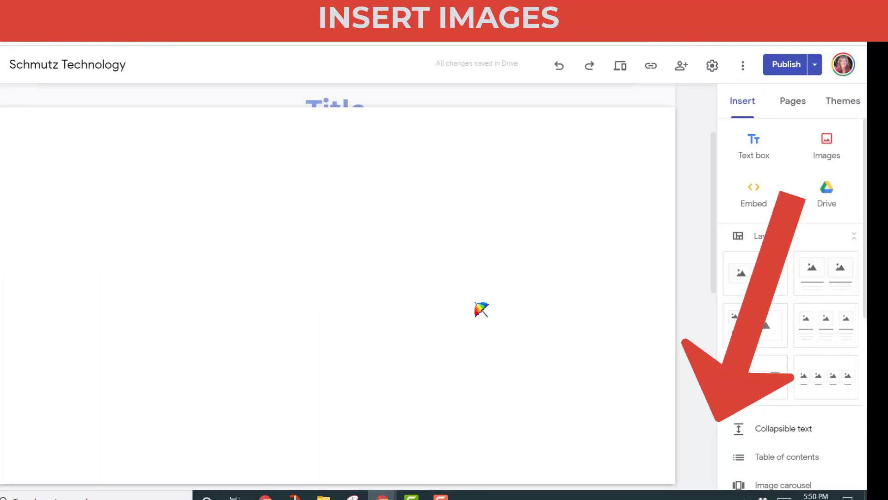
Step: Narrow the captioned cat image to about half of the content width
{"action": "left_click", "coordinate": [591, 253]}
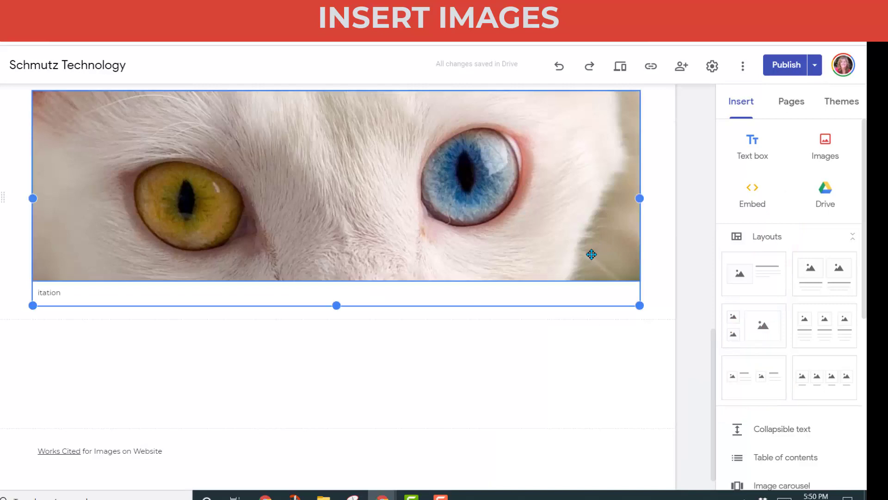
{"action": "left_click", "coordinate": [270, 298]}
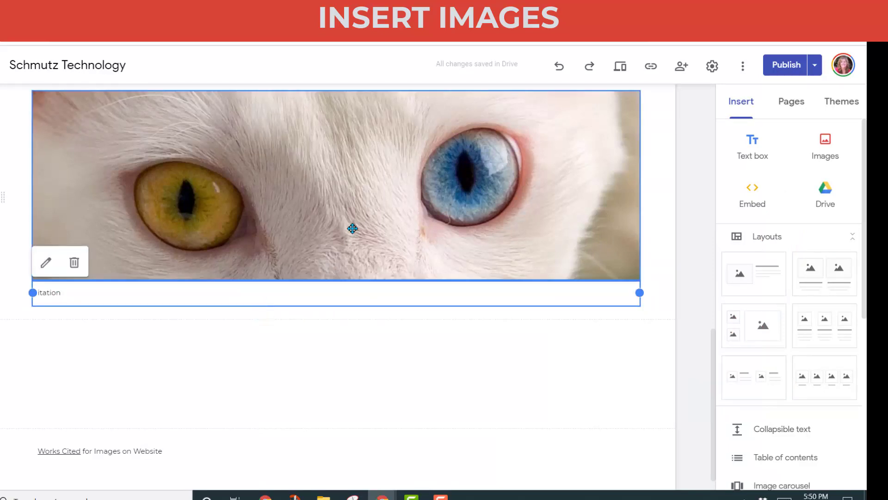
{"action": "left_click", "coordinate": [583, 223]}
{"action": "left_click_drag", "start_coordinate": [600, 203], "coordinate": [329, 197]}
Step: Move the caption out beside the cat image and place the image in its own section below the caption
{"action": "left_click", "coordinate": [286, 294]}
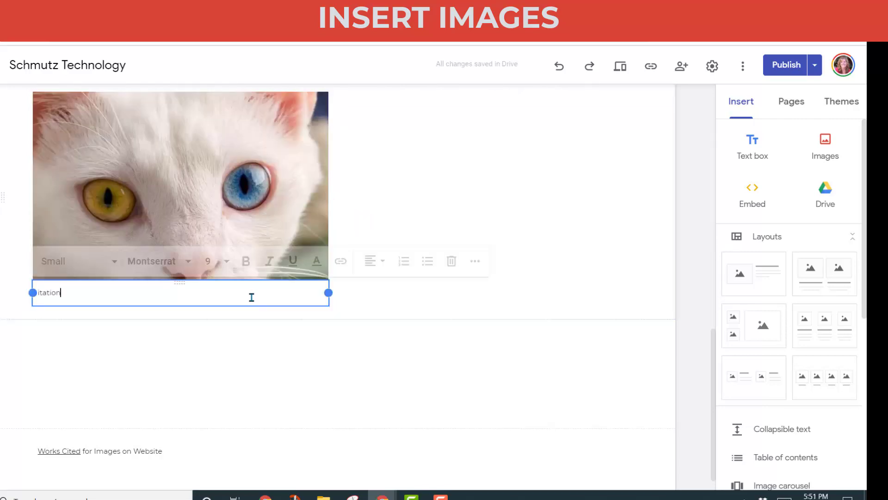
{"action": "left_click_drag", "start_coordinate": [246, 283], "coordinate": [520, 163]}
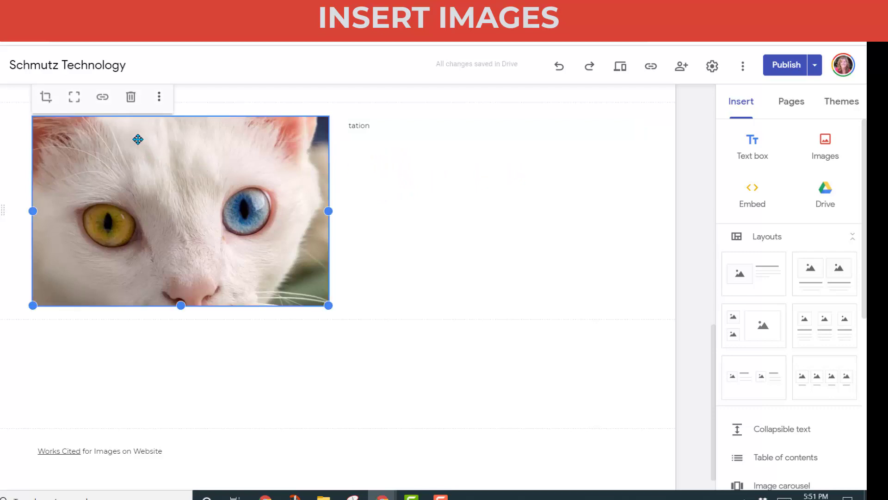
{"action": "left_click_drag", "start_coordinate": [135, 138], "coordinate": [281, 335]}
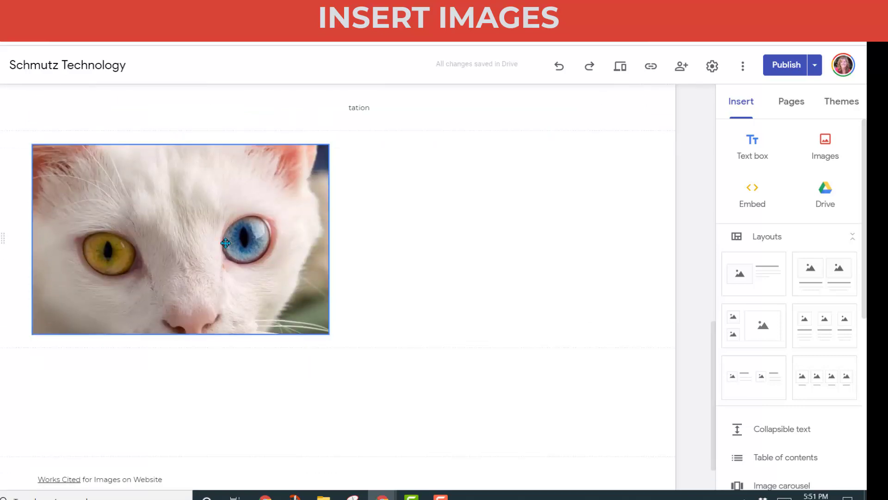